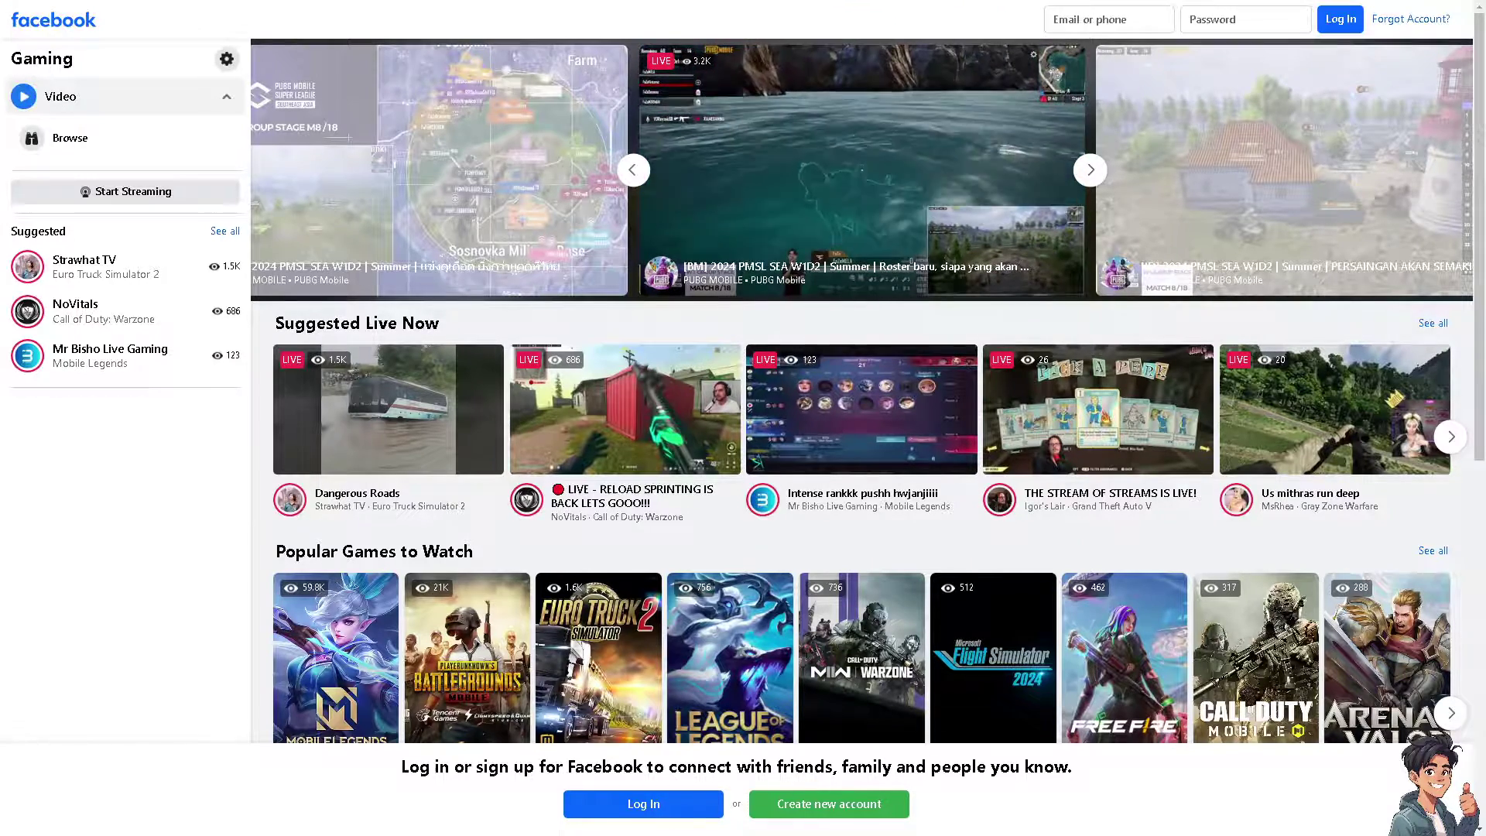
scroll(653, 764, down, 5)
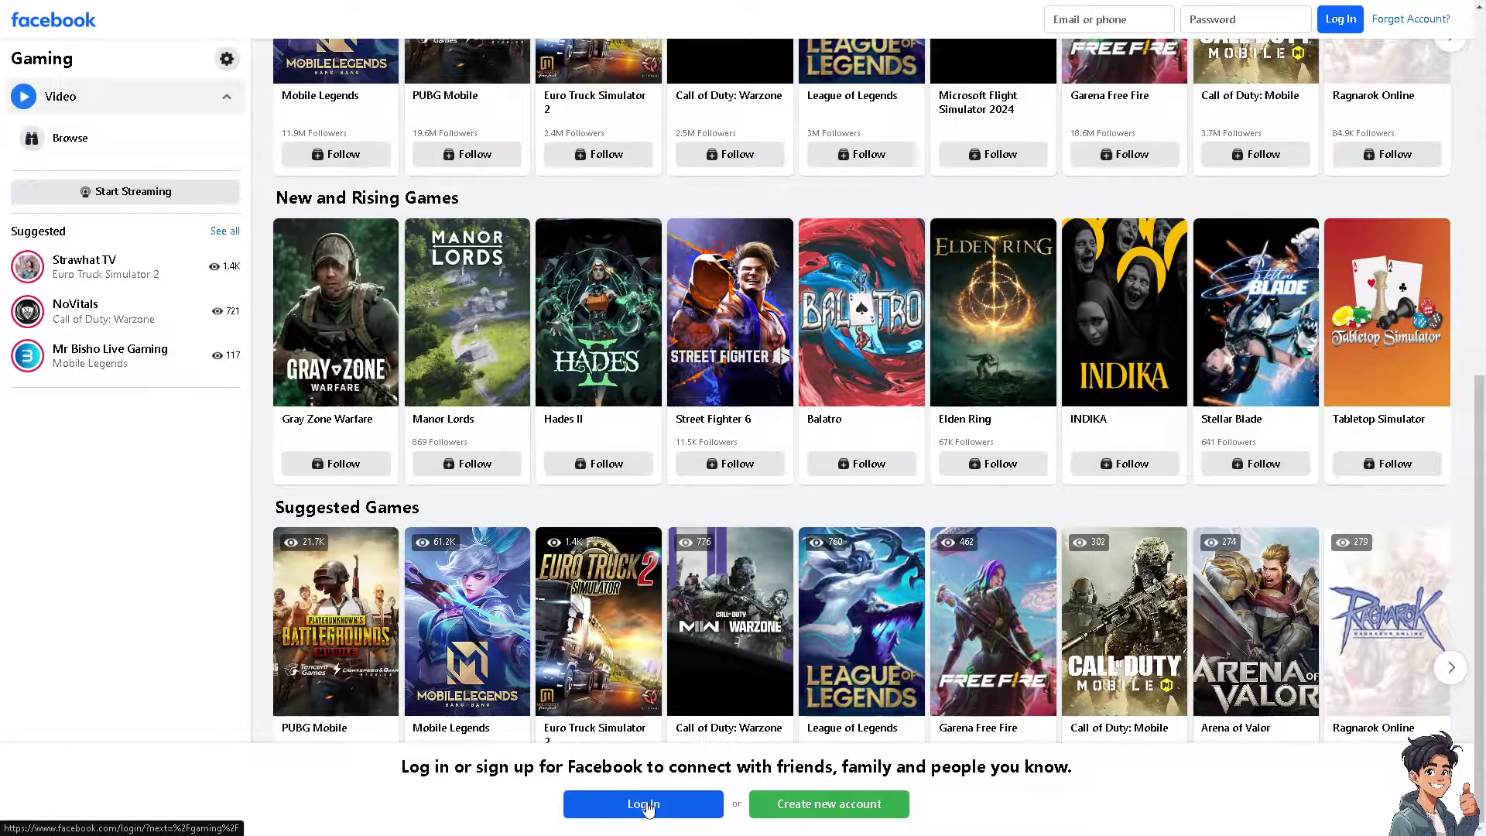
- Start signing up for a new Facebook account from the login screen
click(796, 810)
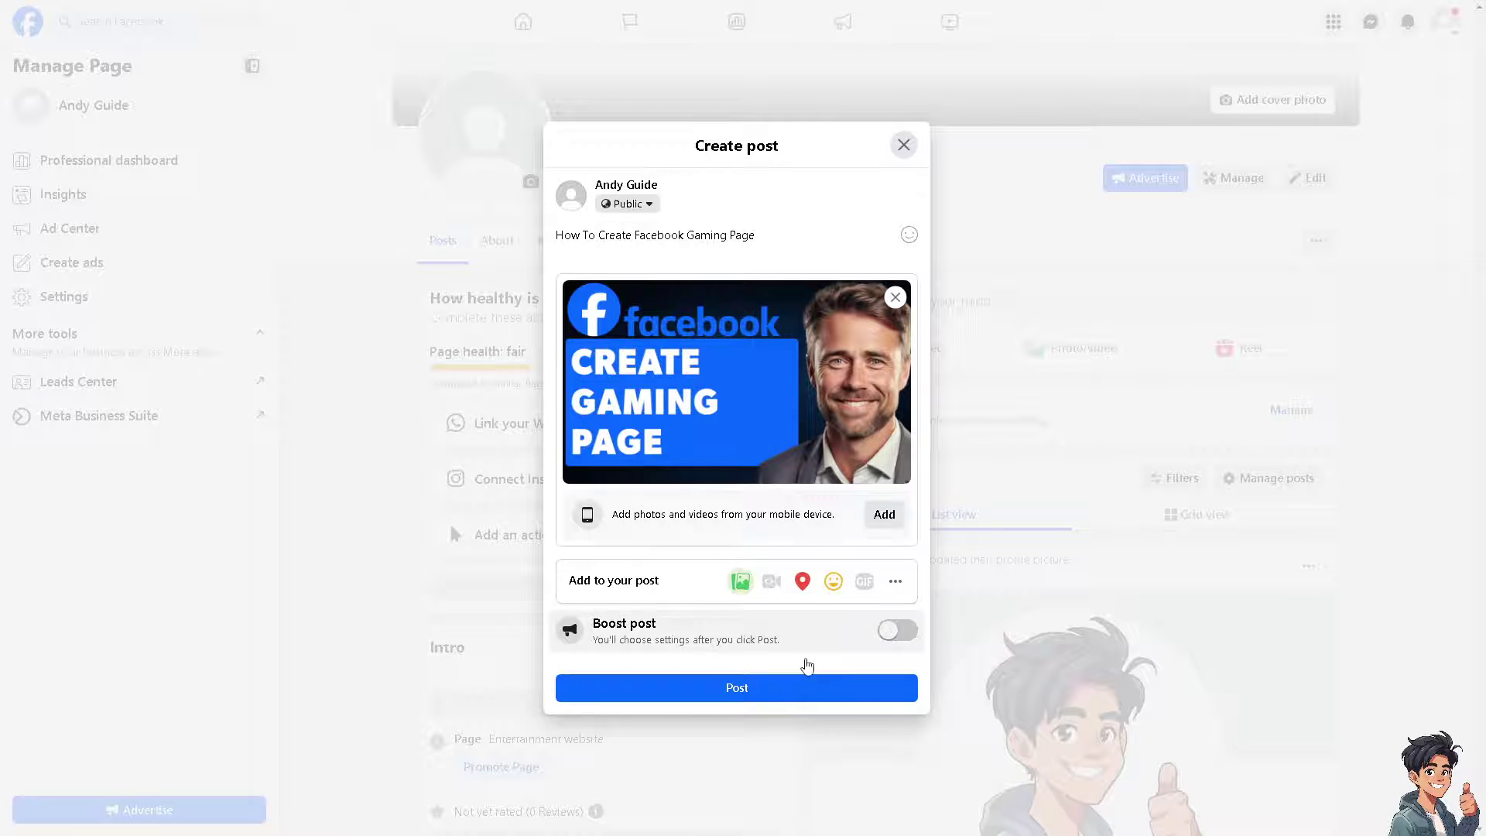
- Publish the drafted post and go to the Pages you manage
click(758, 688)
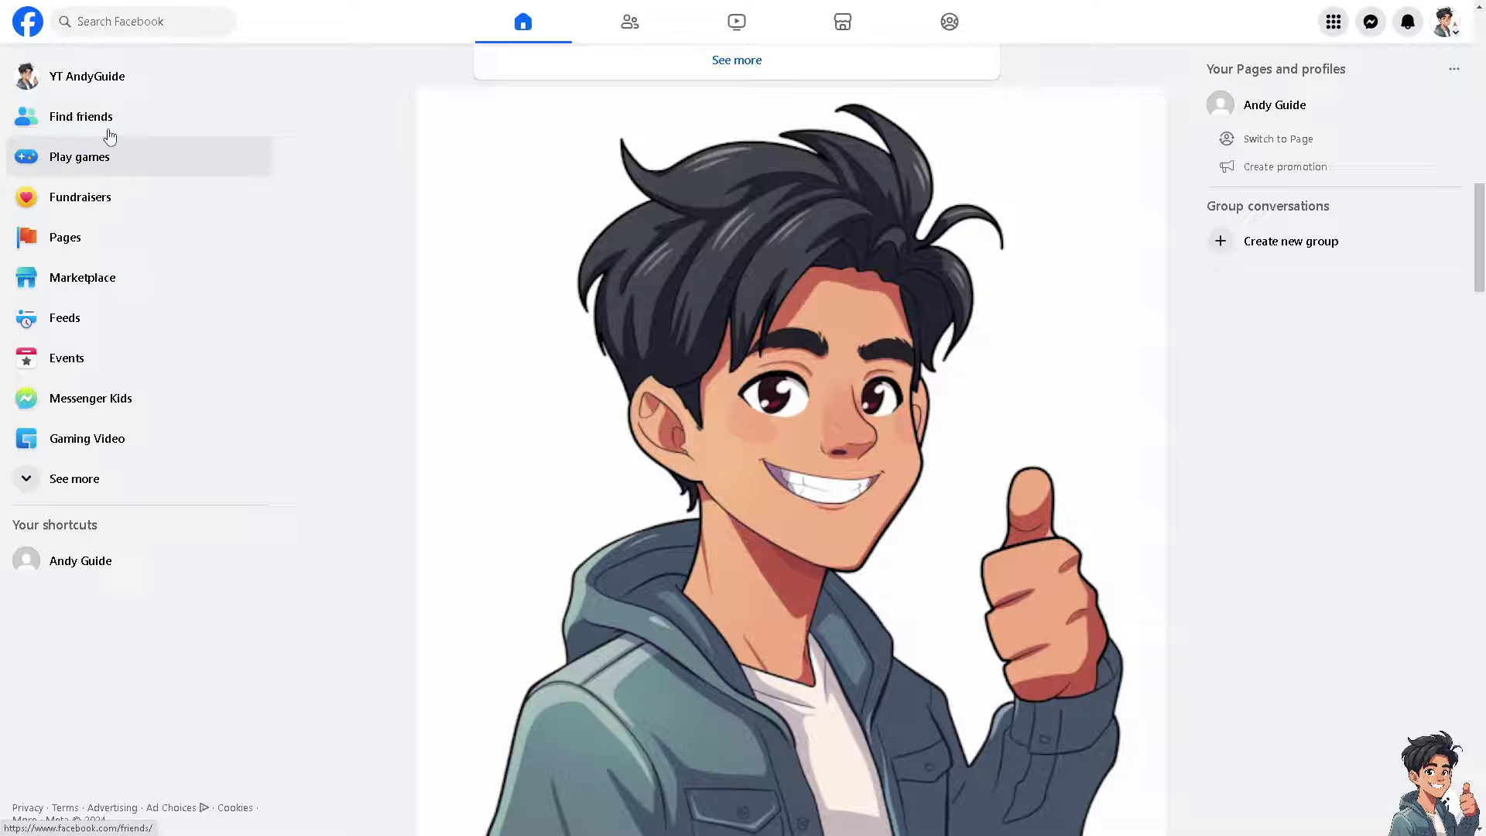
click(73, 243)
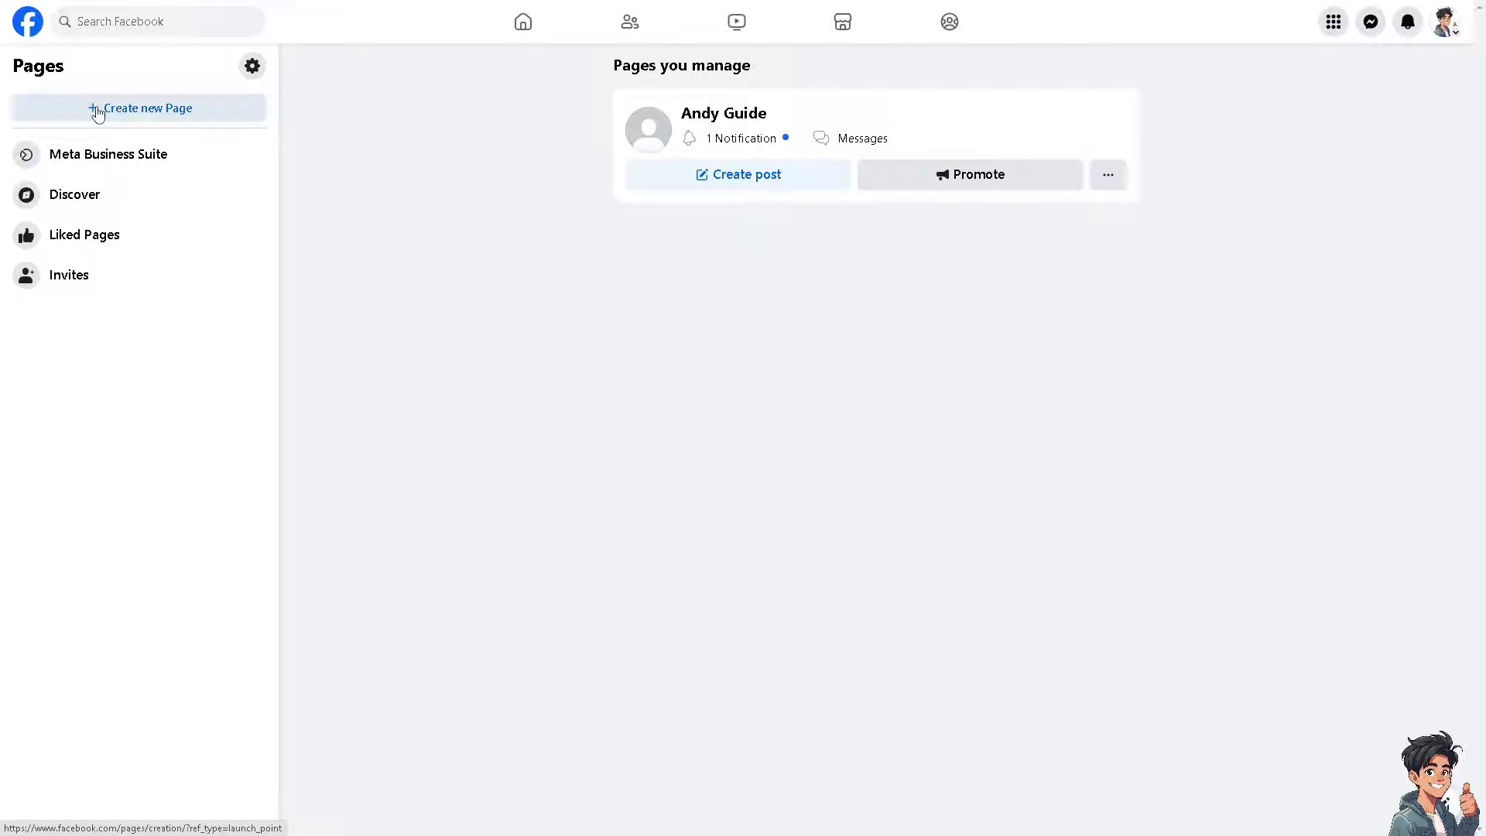
- Name the new Page 'Andy Guide Gaming' with category Gaming video creator
click(147, 111)
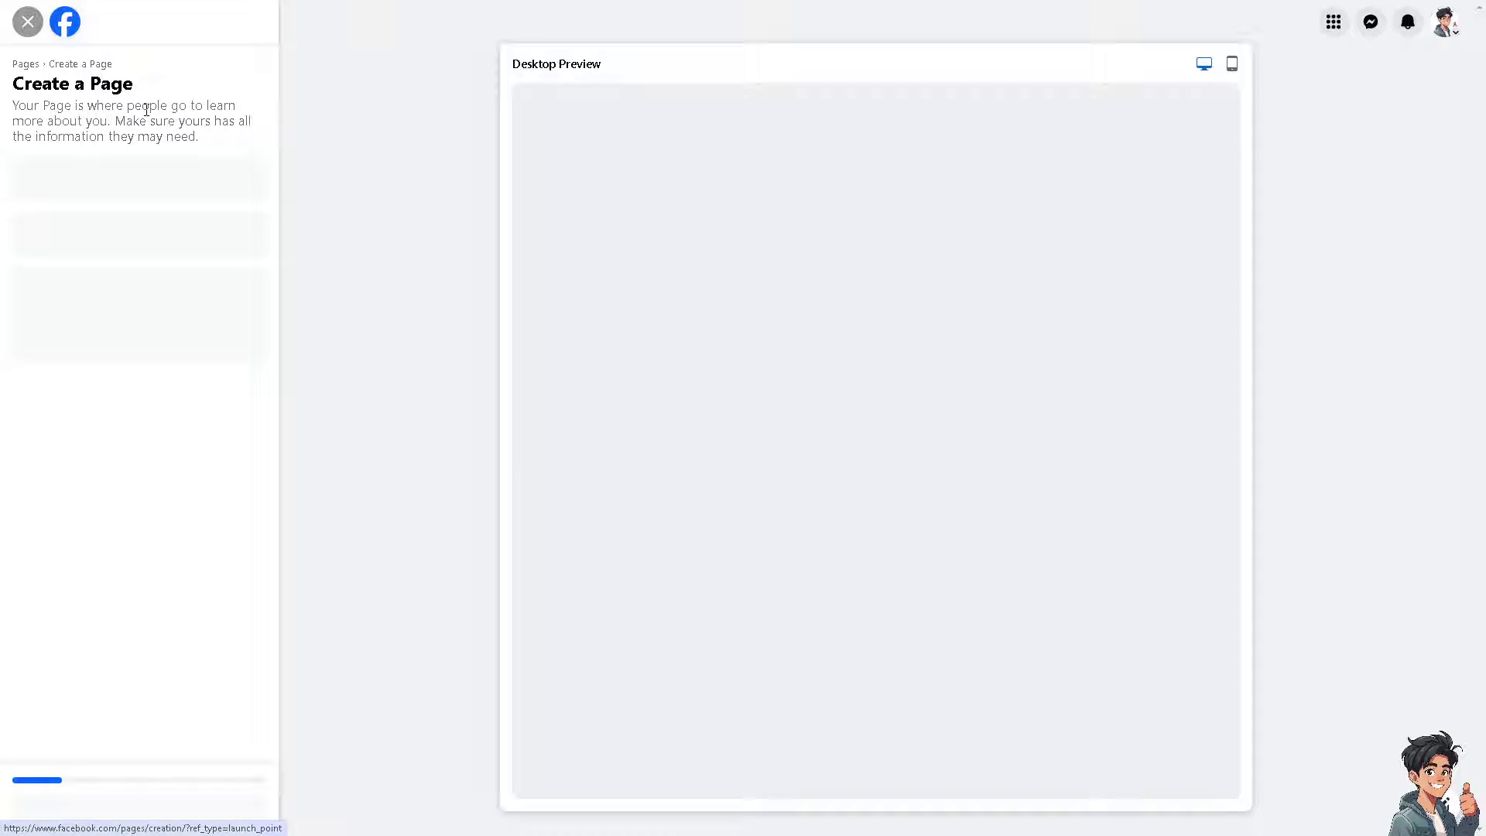
click(127, 183)
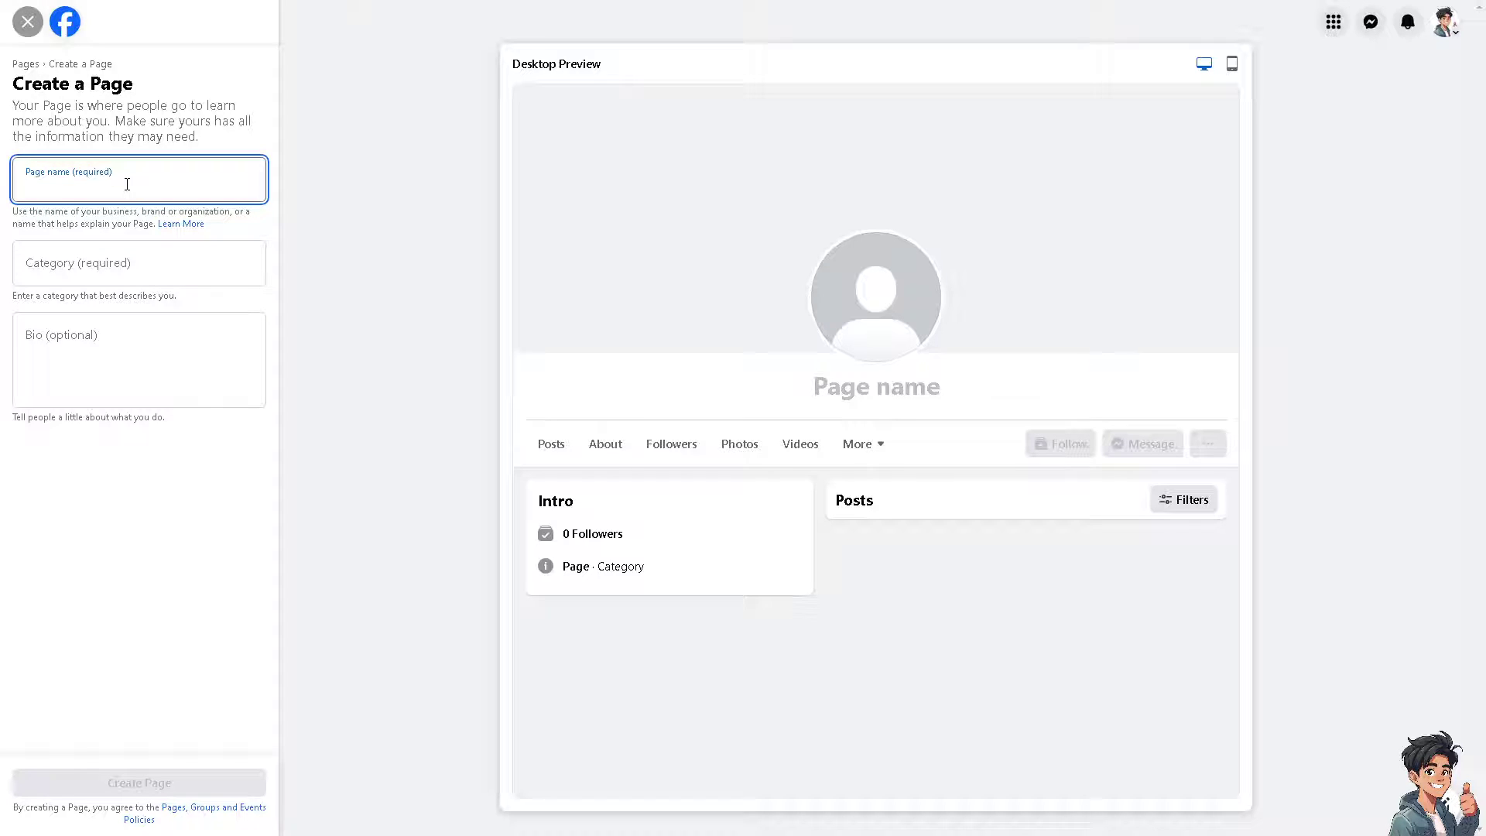
text(Andy Guide )
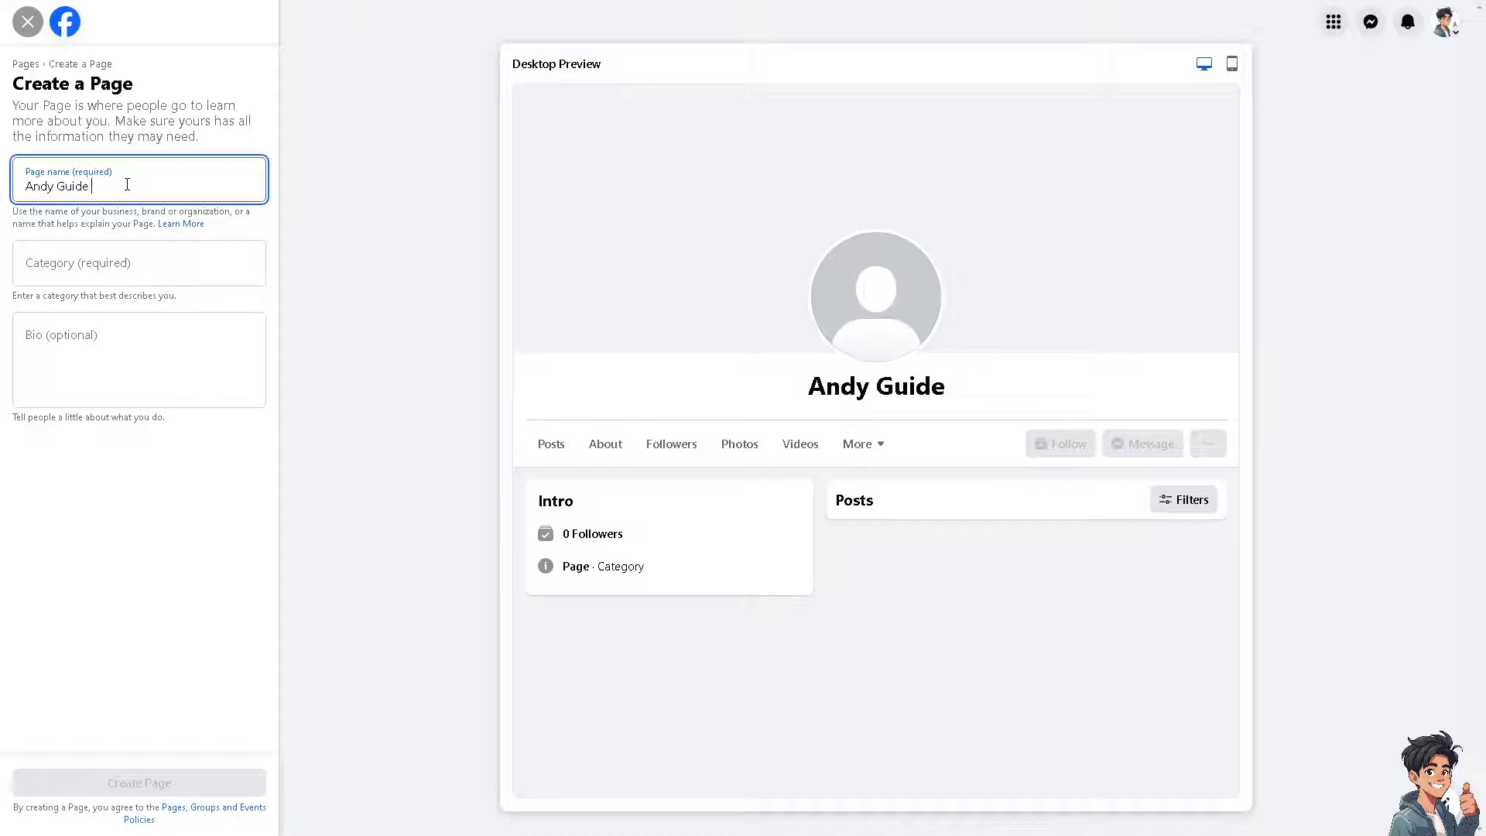
text(Gaming)
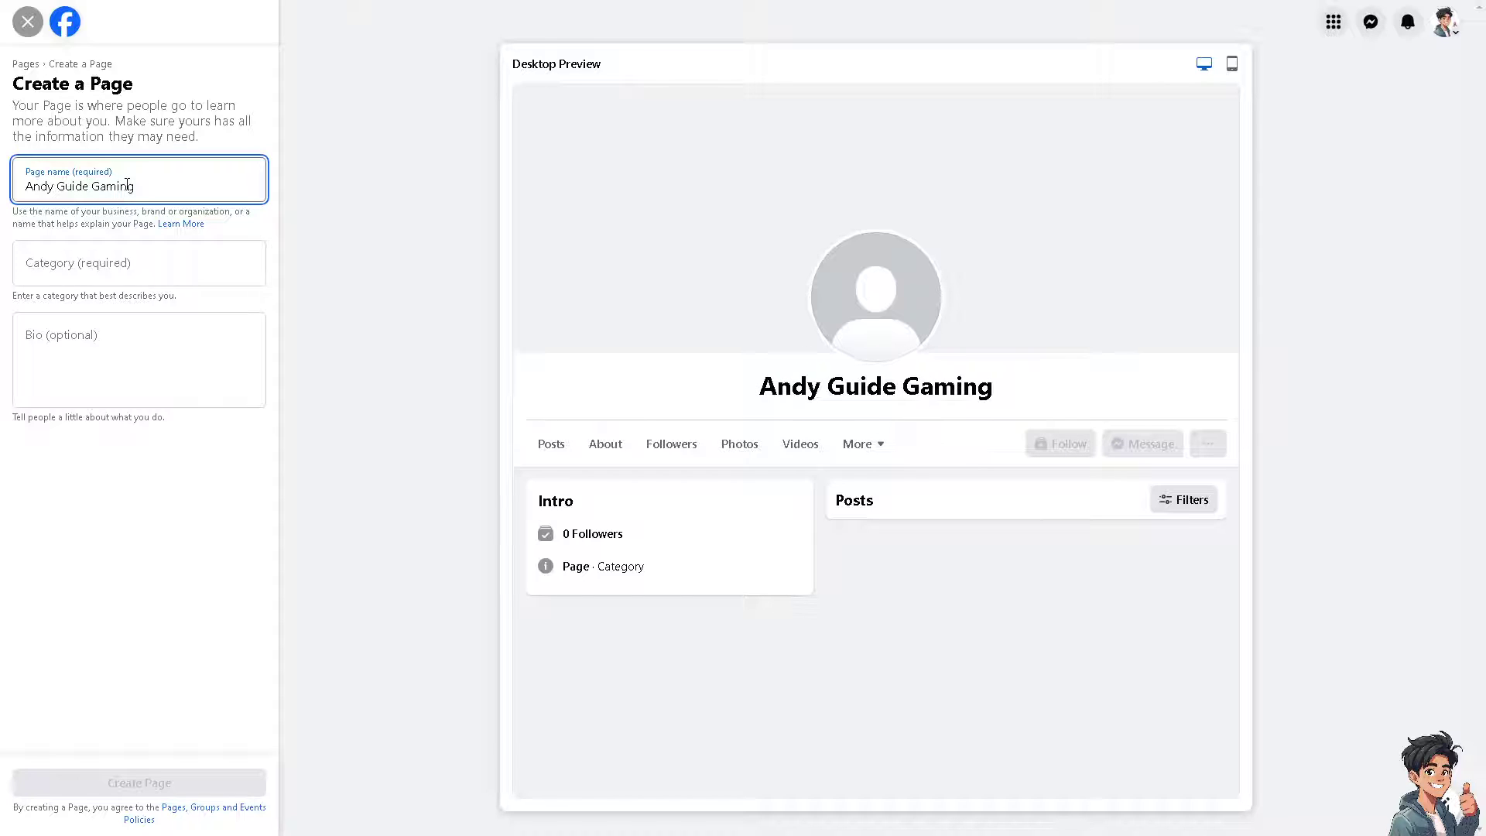
click(103, 261)
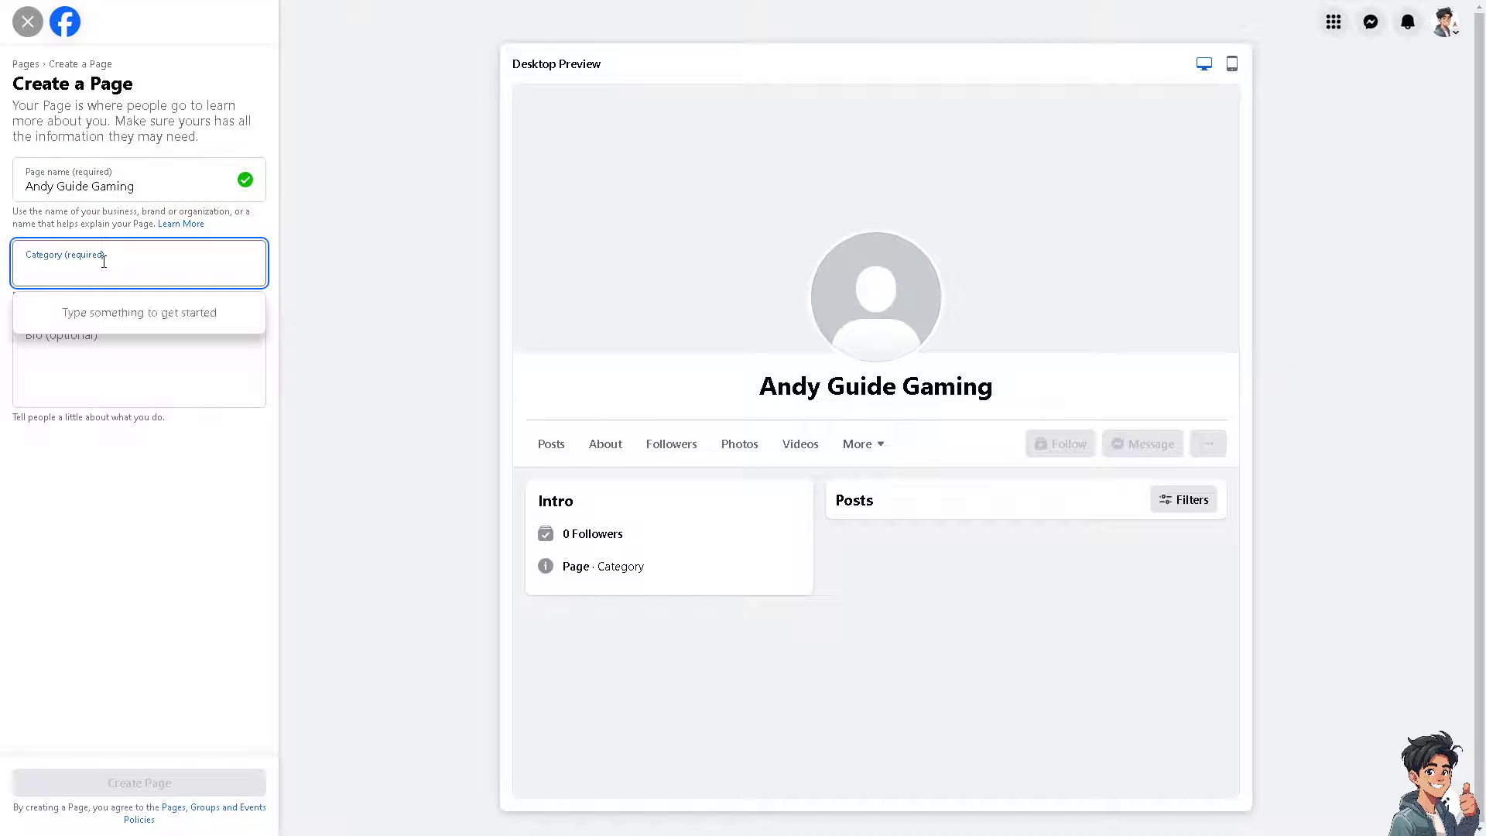
text(Gaming)
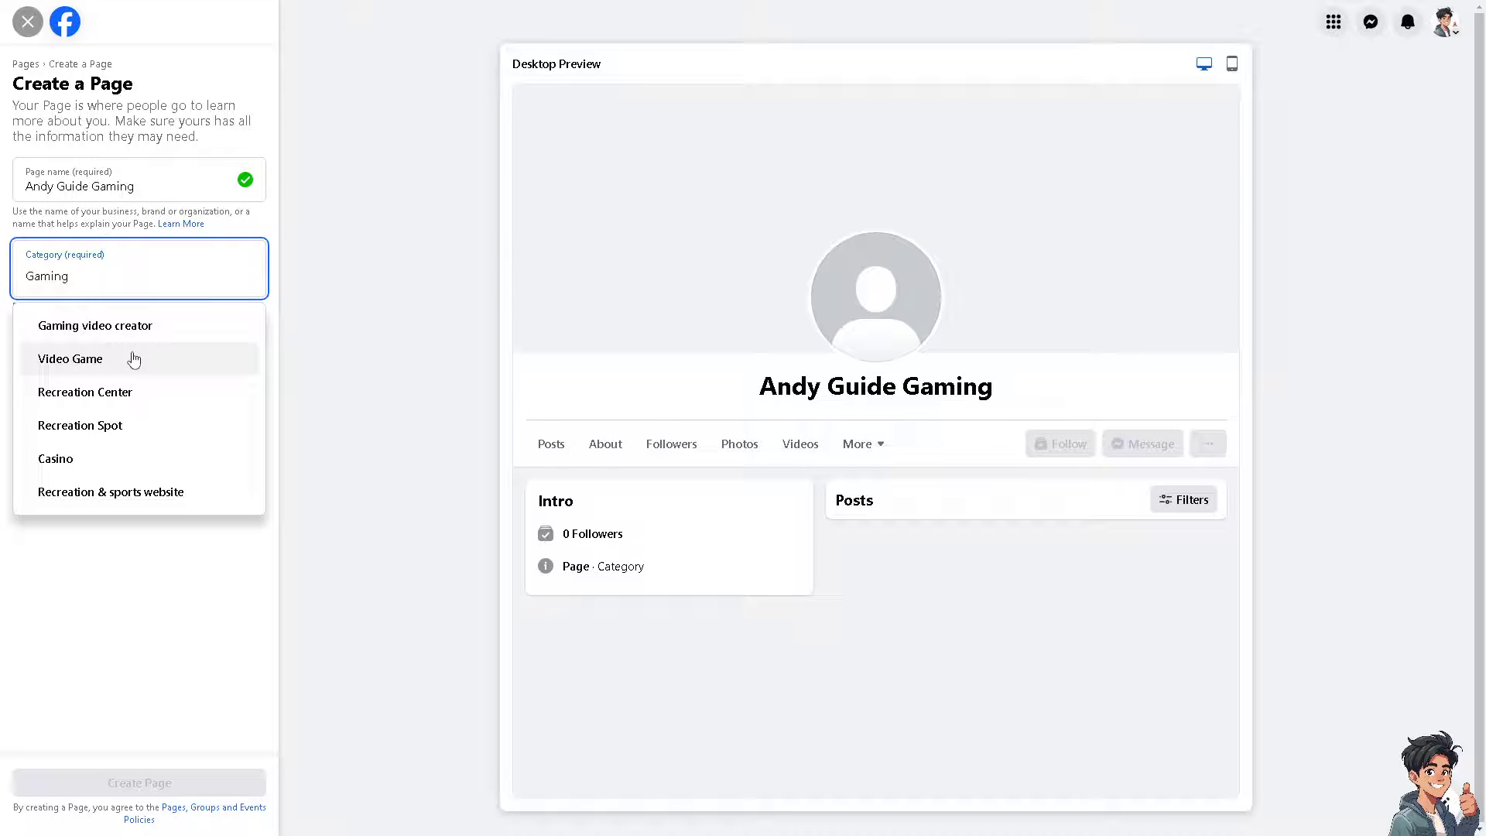
click(137, 330)
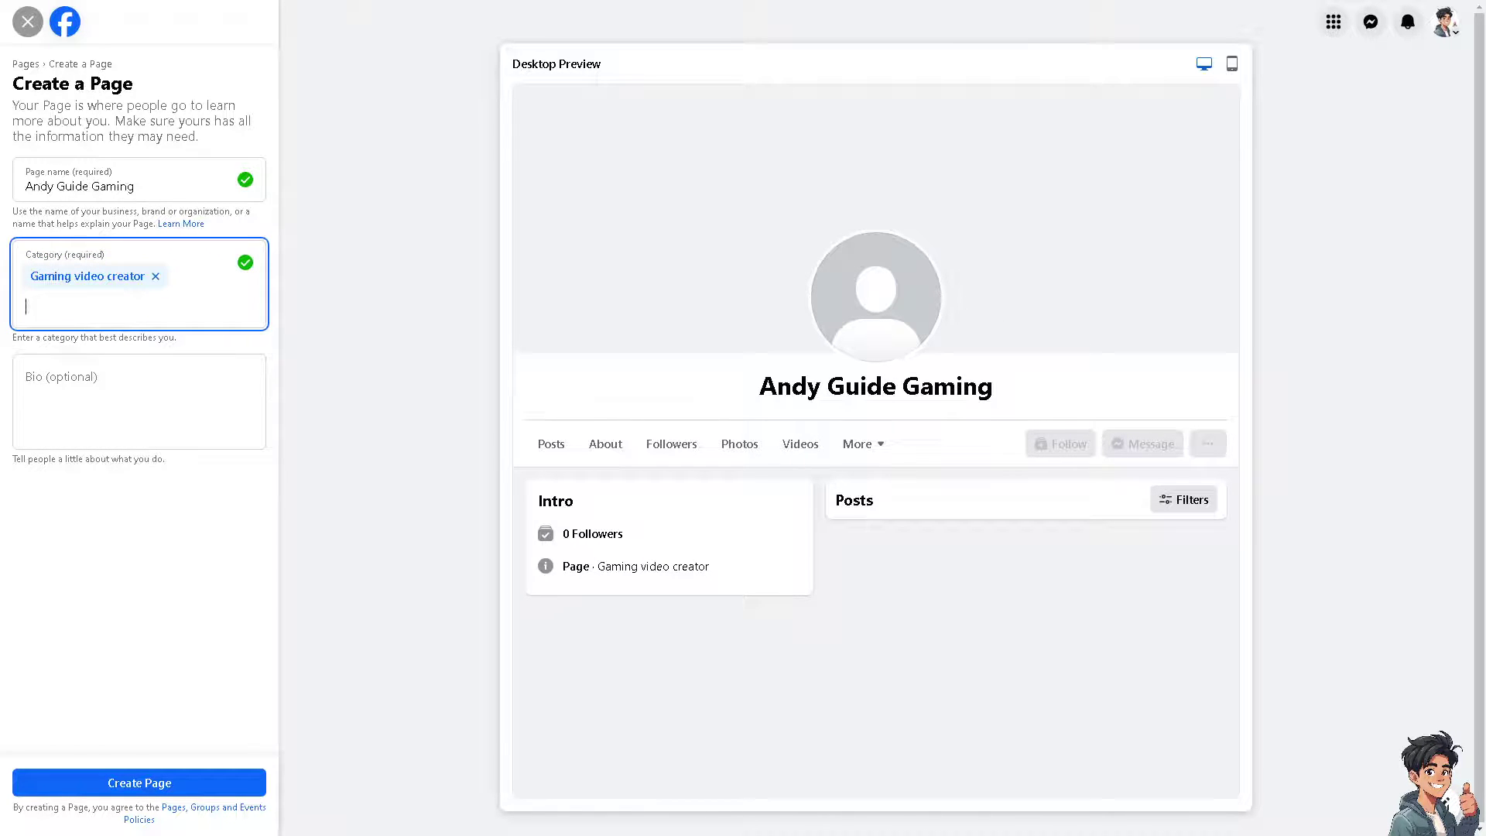
- Write the bio 'How To Create Facebook Gaming Page'
click(112, 372)
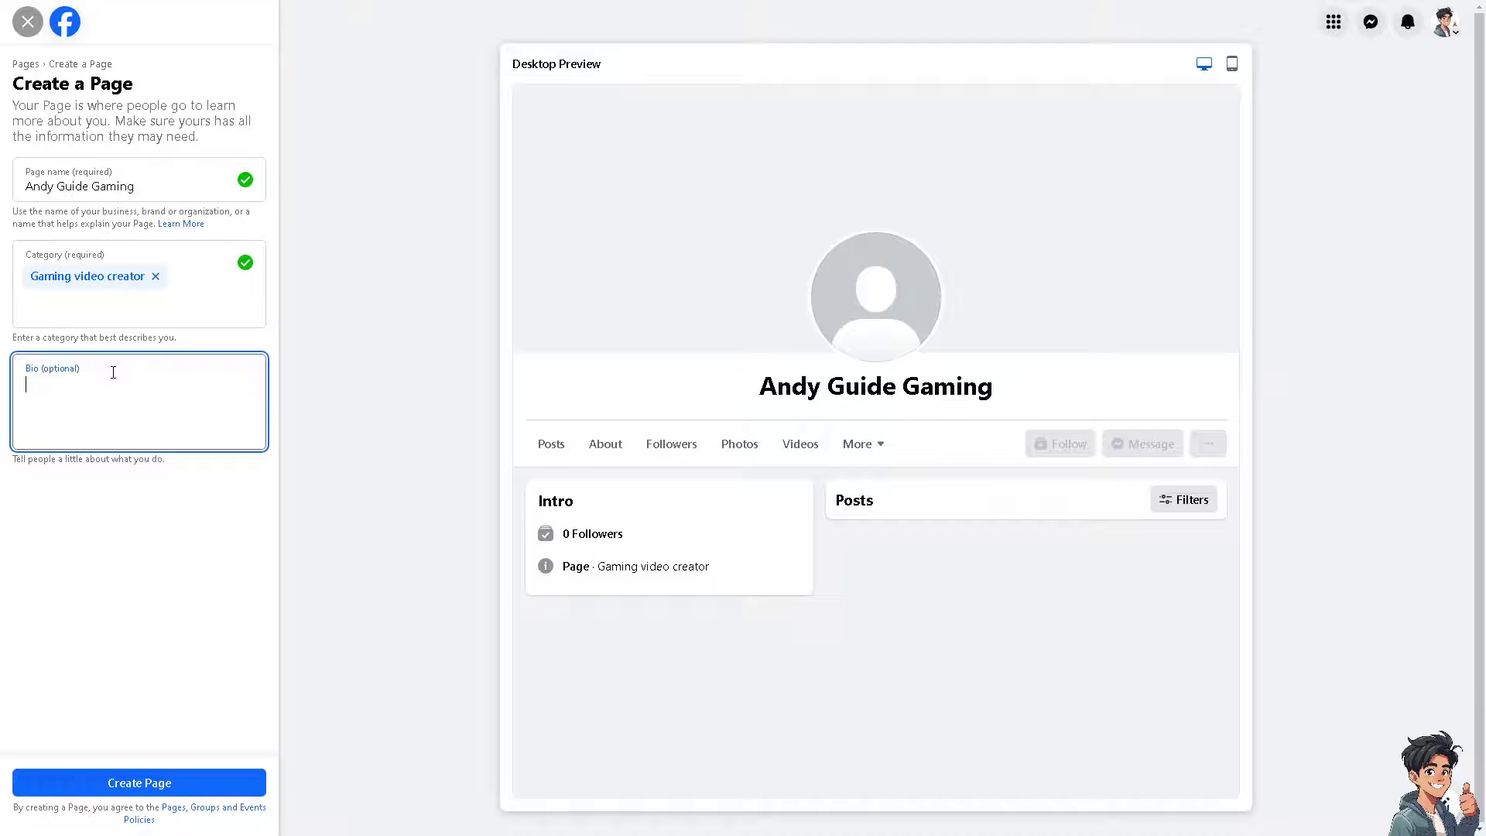
text(How To Create Facebook Gaming Page)
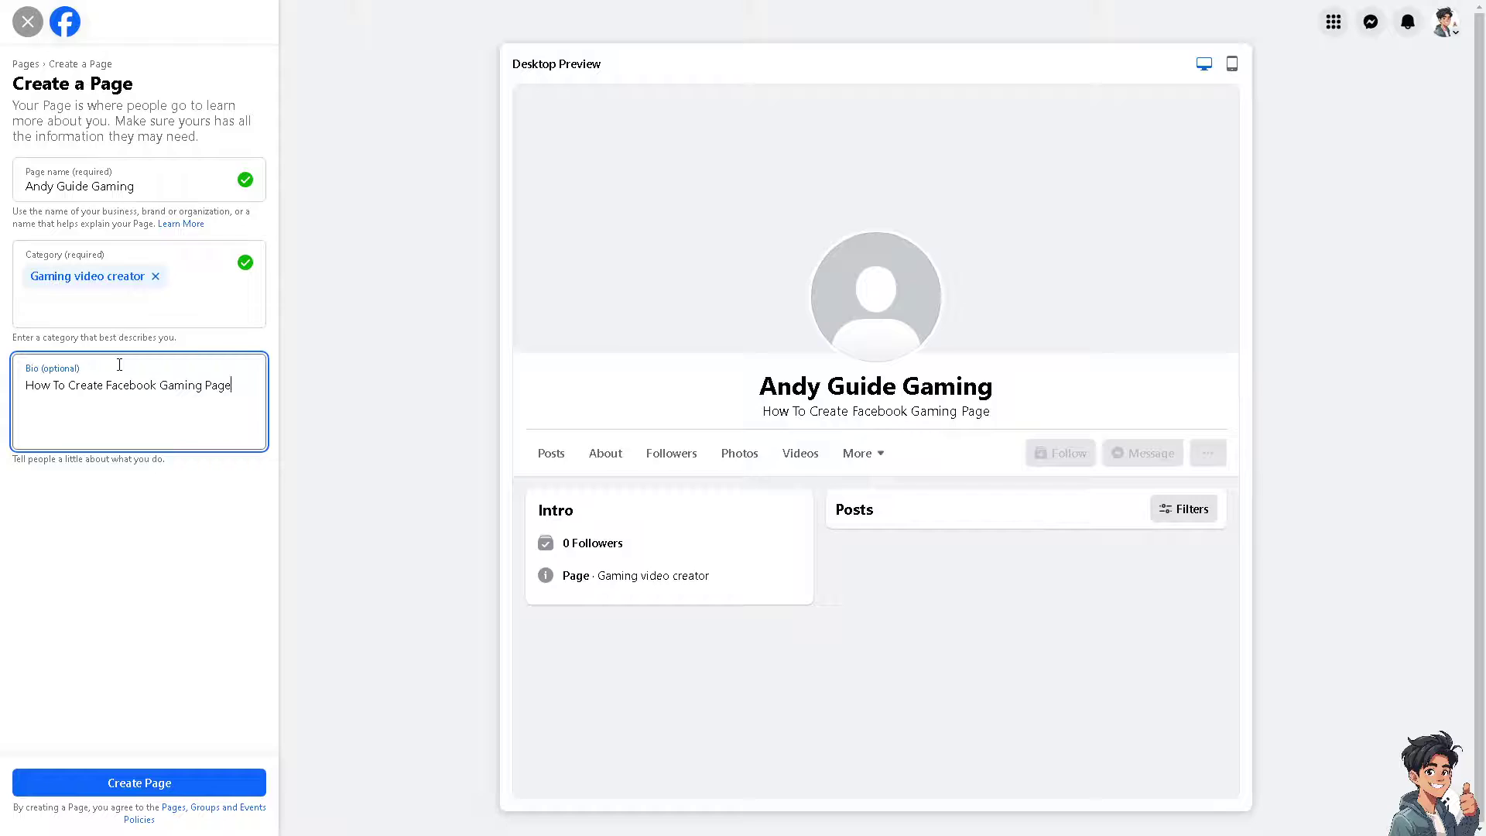
click(356, 370)
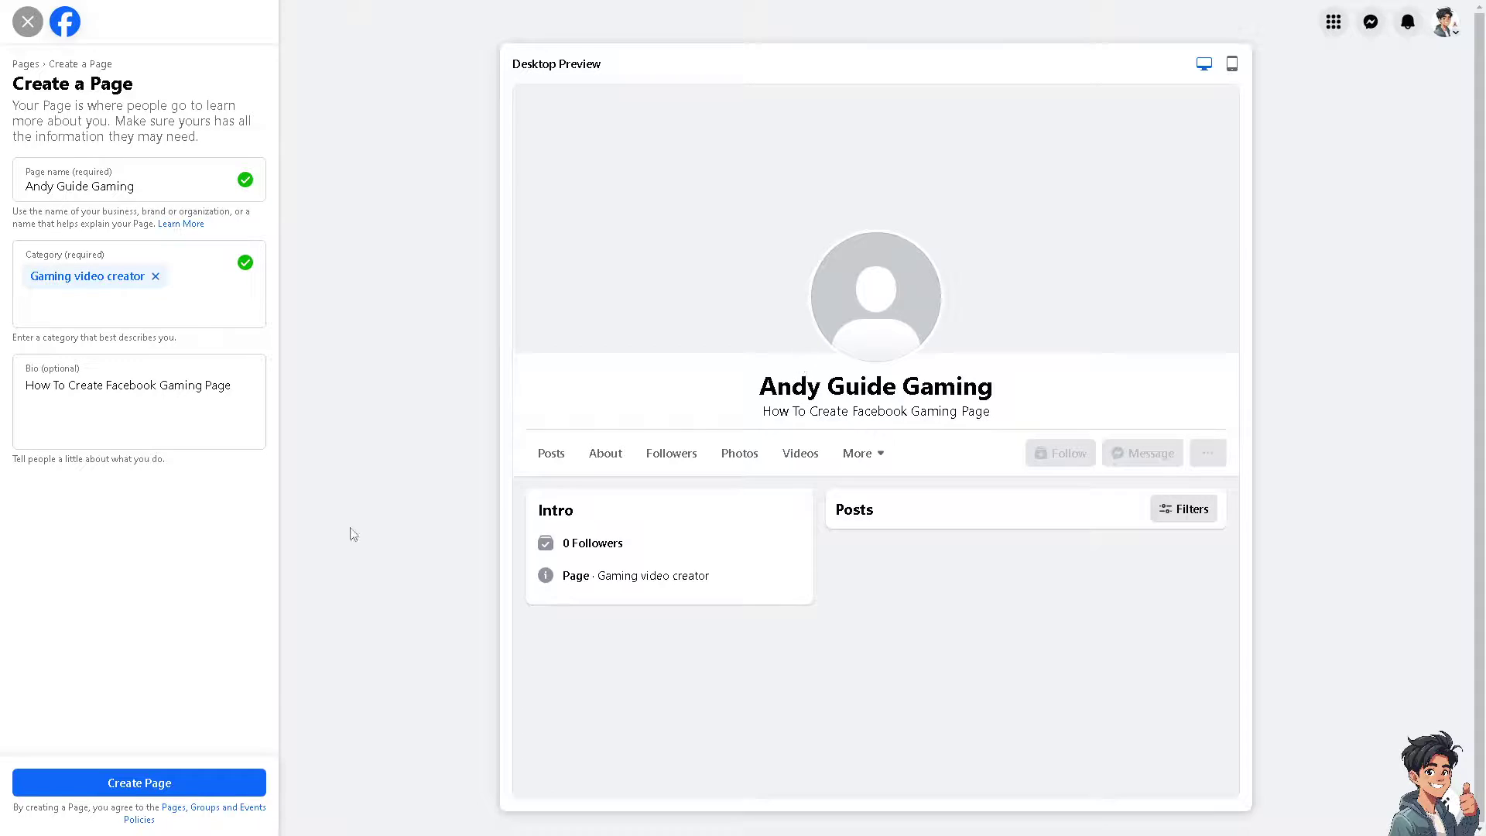
- Create the Andy Guide Gaming Page and switch its setup preview to mobile layout
click(171, 791)
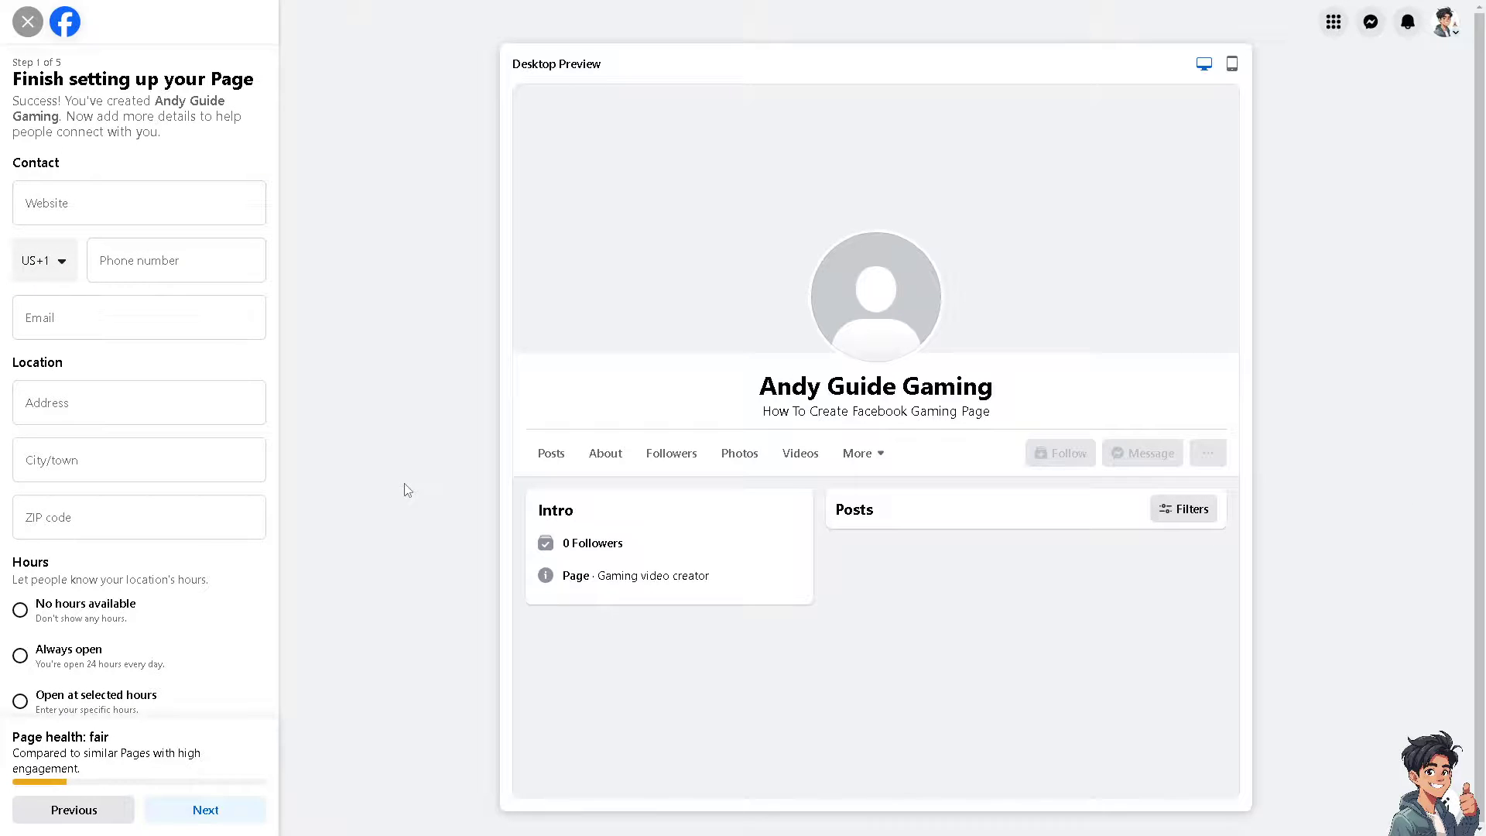
click(1231, 65)
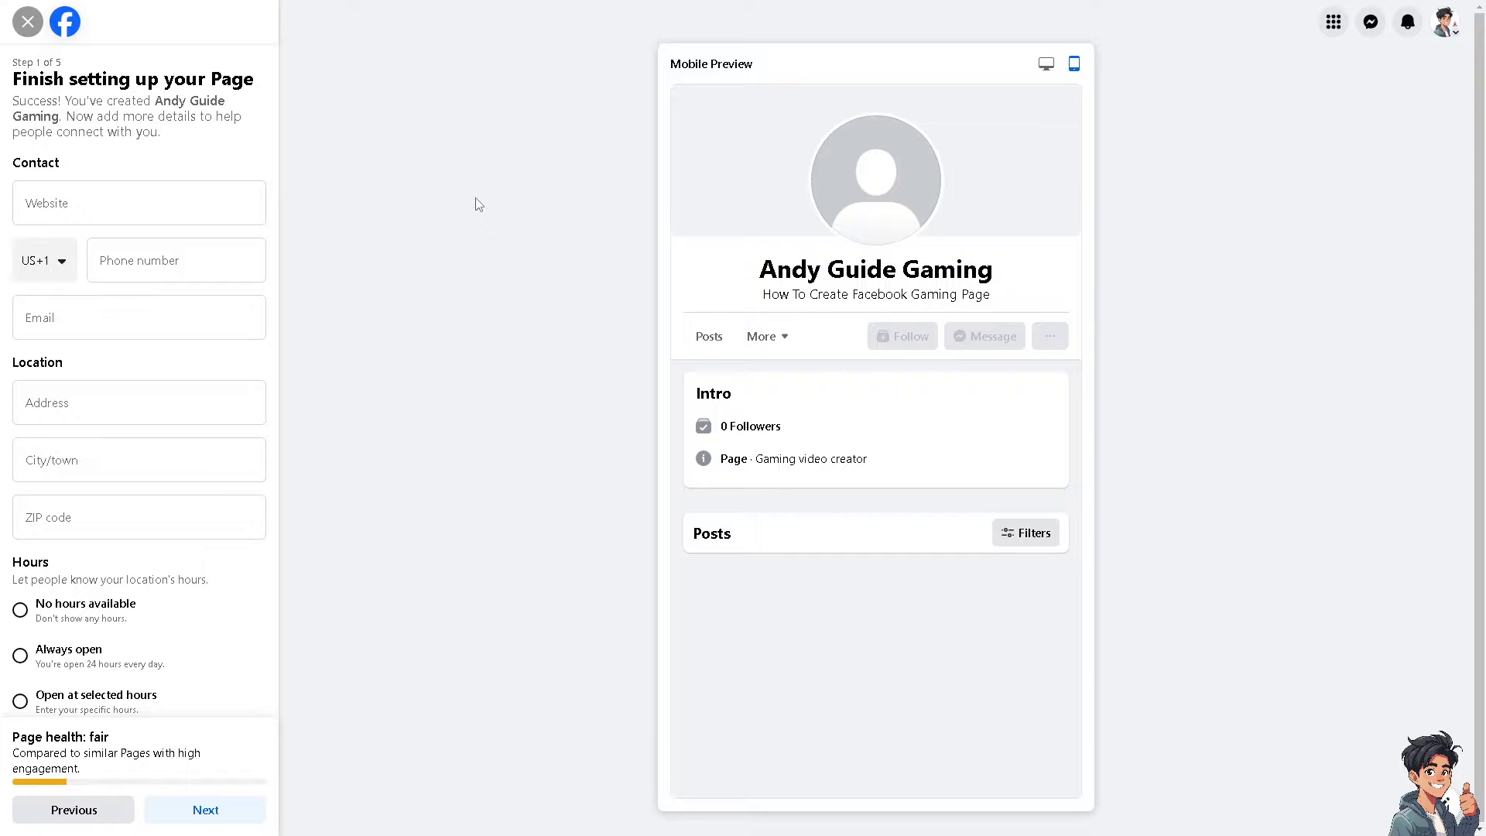
scroll(109, 565, down, 1)
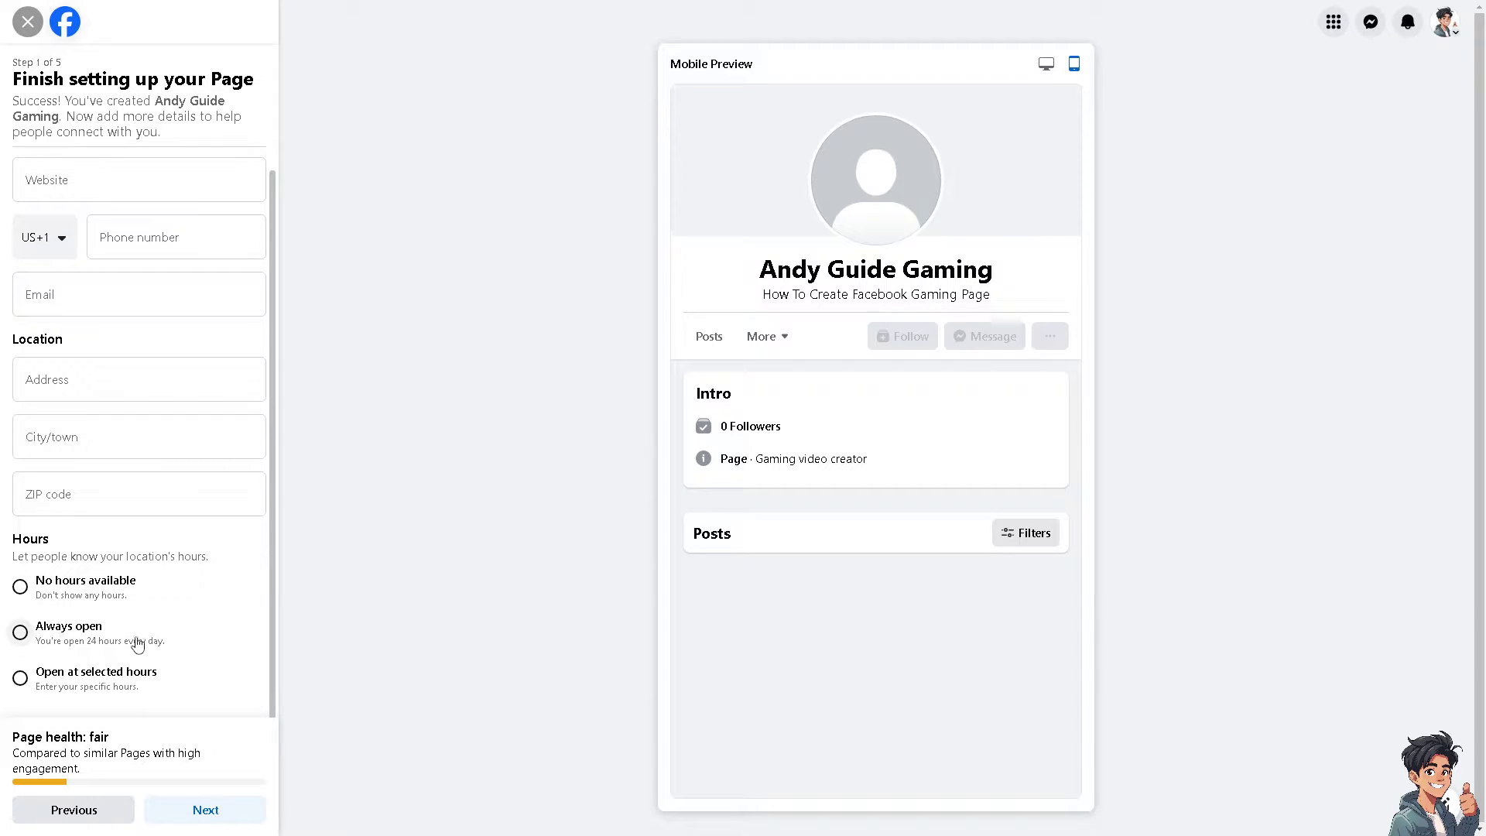